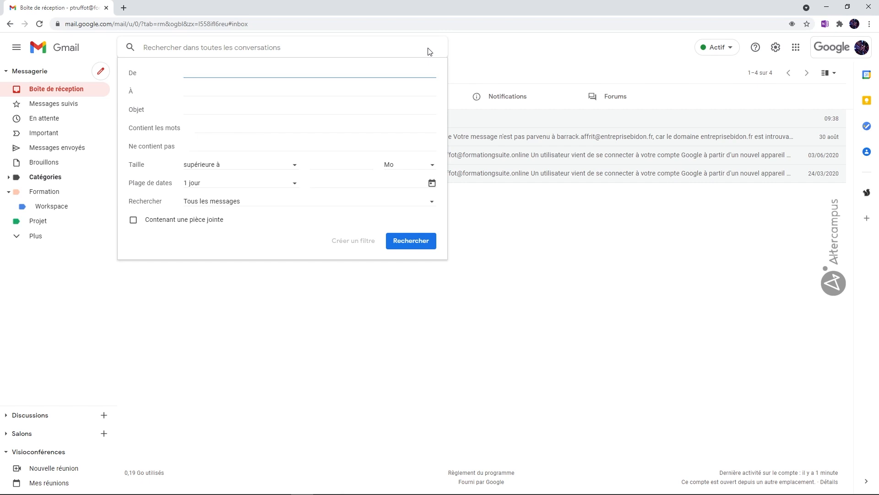
Step: Set the filter criteria to the trainer's sender address and the subject "Formation", and continue to the filter's actions
type("vi")
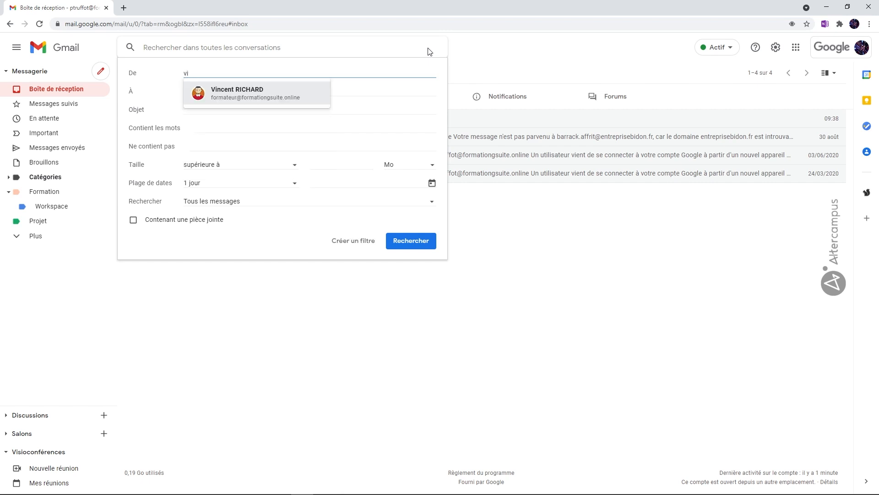
left_click(268, 102)
left_click(208, 108)
type("Formation")
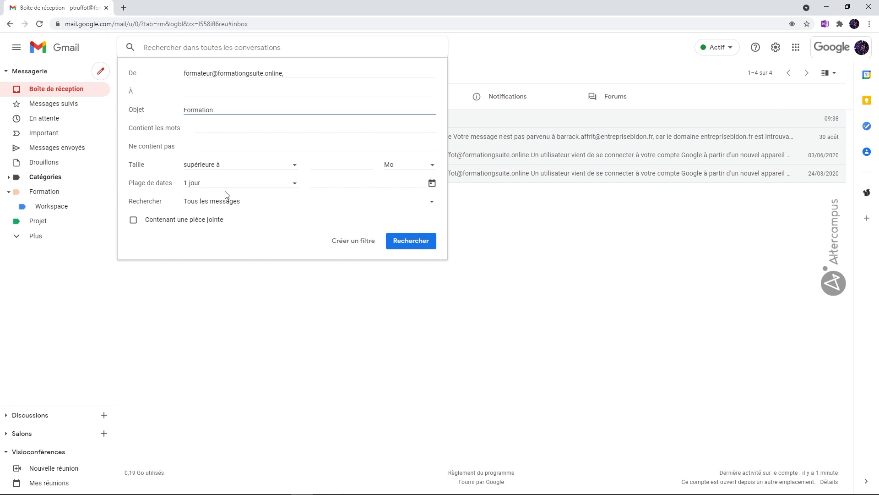
left_click(351, 243)
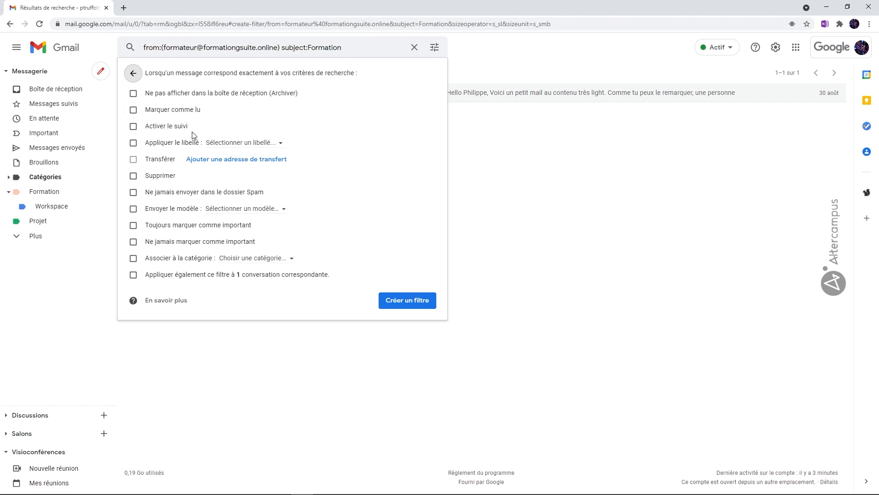
Step: Make the filter apply the existing label "Formation" to matching messages and create it
left_click(133, 143)
left_click(283, 144)
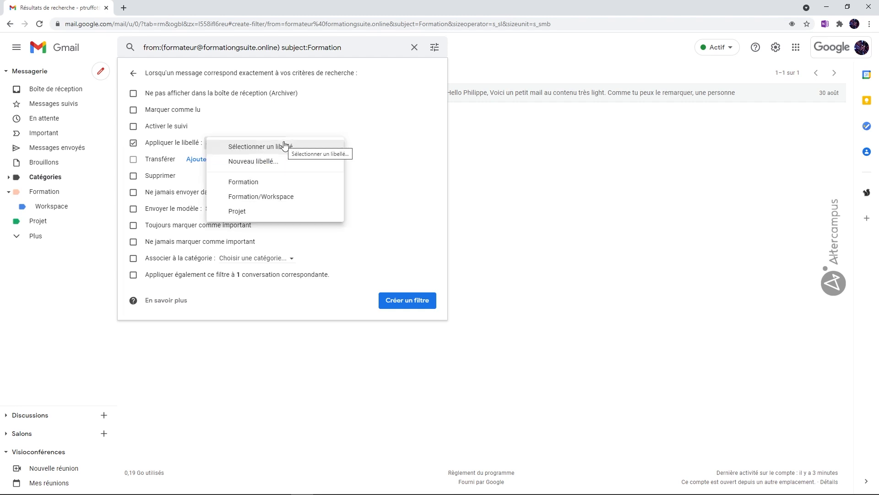
left_click(258, 181)
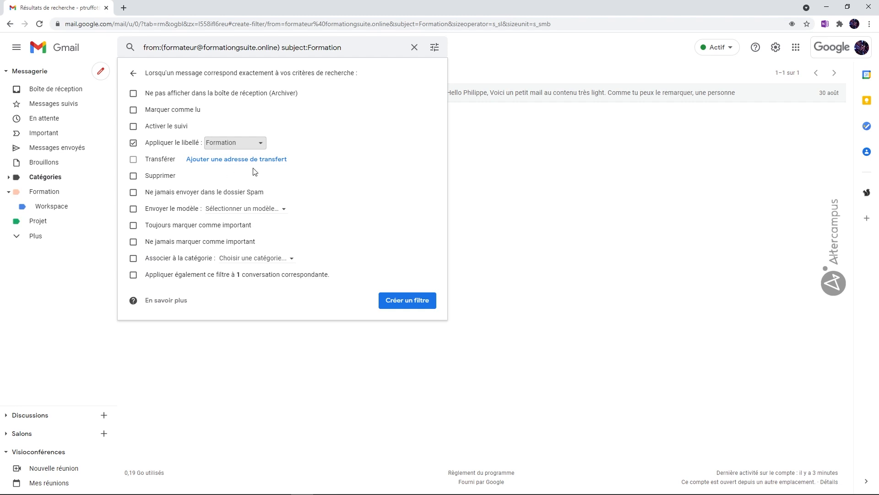
left_click(407, 304)
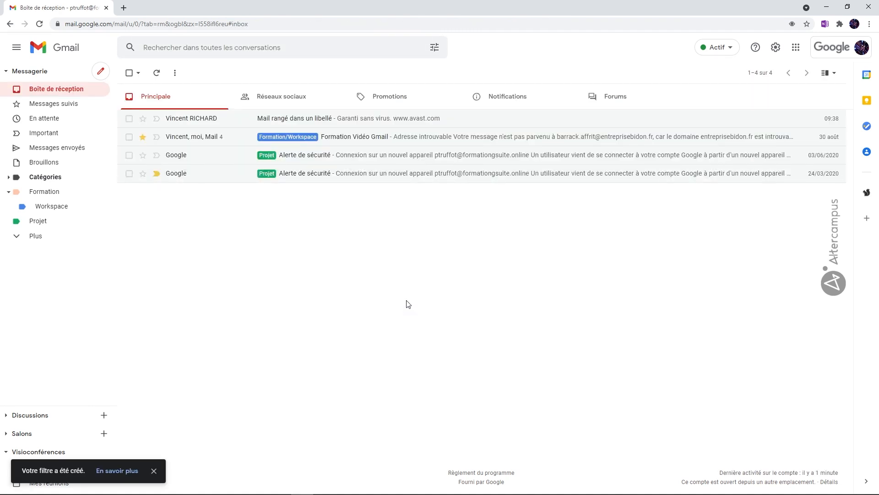
Step: Switch to the trainer account's Gmail window and start a full-size new message addressed to the filter owner's contact
mouse_move(473, 490)
left_click(414, 486)
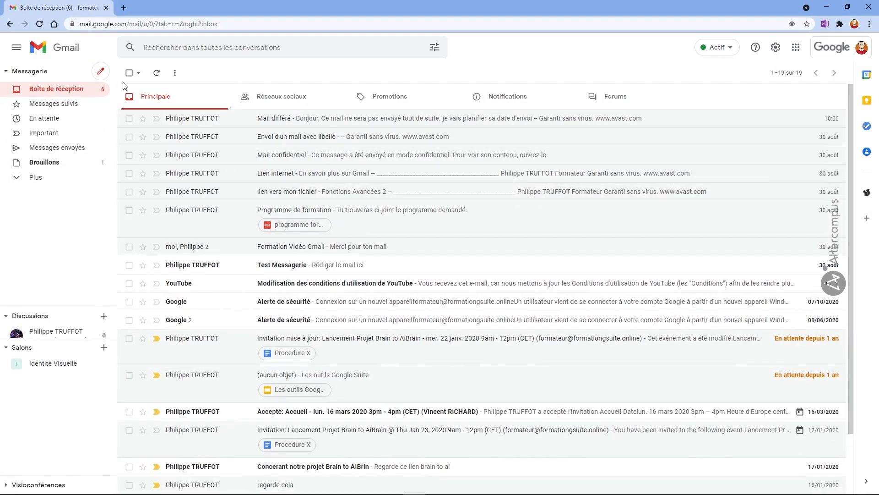
left_click(100, 72)
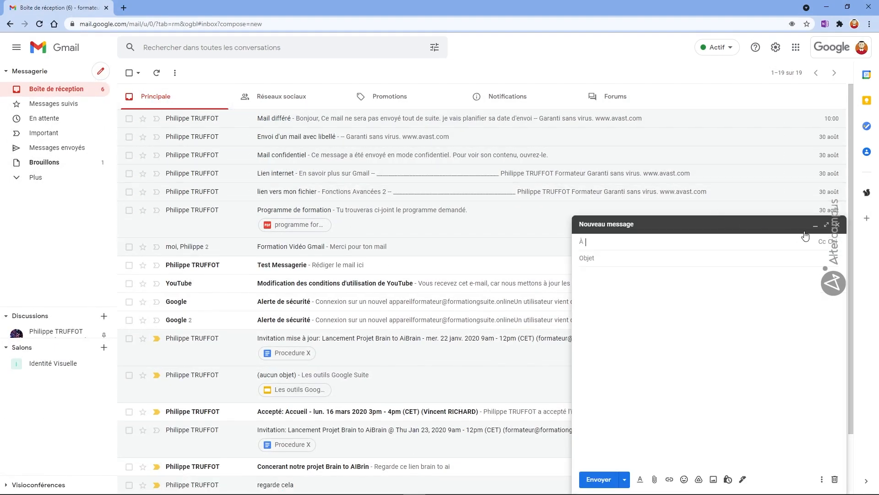
left_click(826, 224)
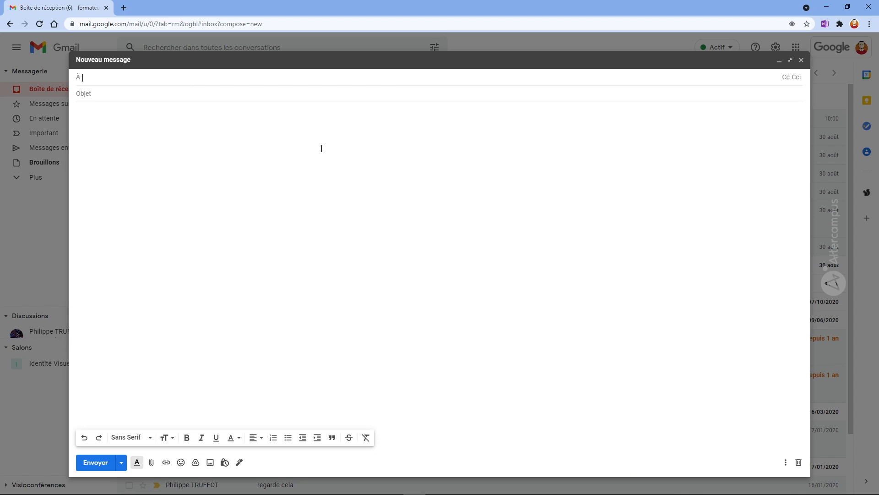
type("ph")
left_click(180, 110)
Step: Give the message the subject "Formation Gmail" and the body "un petit texte", and send it
left_click(157, 95)
type("Formation ")
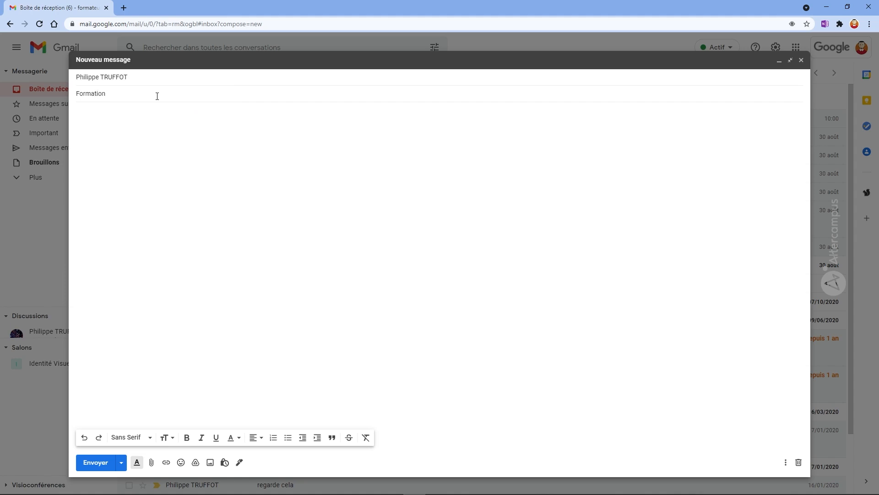
type("Gmail")
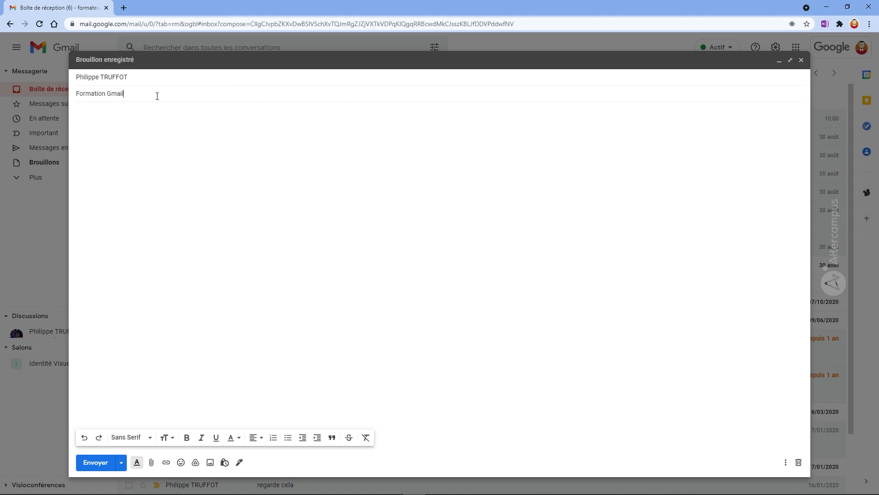
left_click(145, 117)
type("un petit texte")
left_click(99, 463)
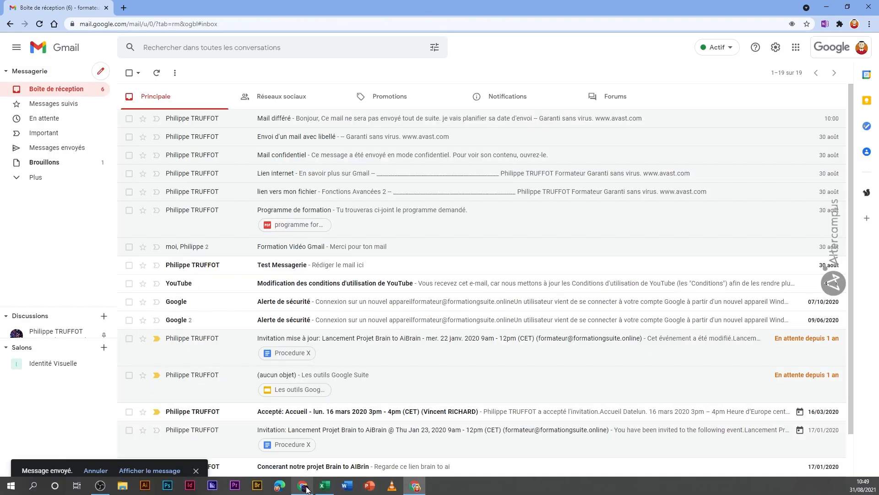
Step: Switch back to the recipient account's Gmail window, refresh the inbox, and check the messages labelled "Formation" before returning to the inbox
left_click(302, 486)
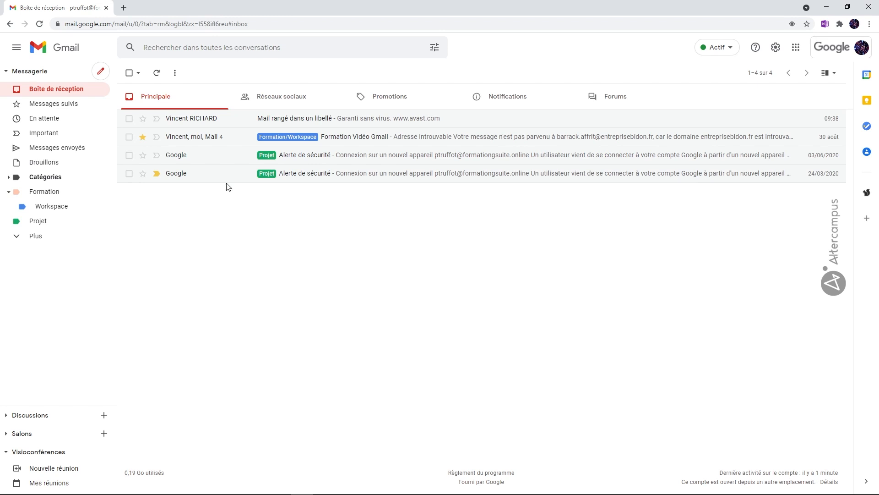
left_click(41, 24)
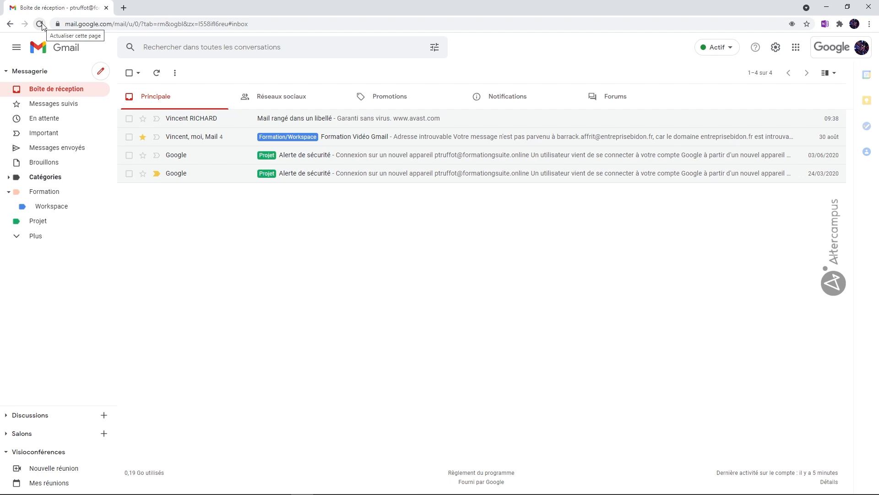
left_click(41, 25)
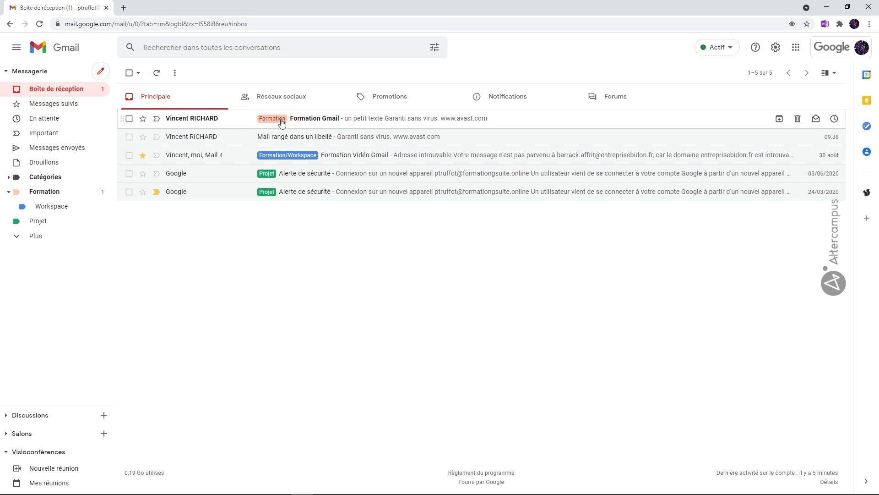
left_click(71, 193)
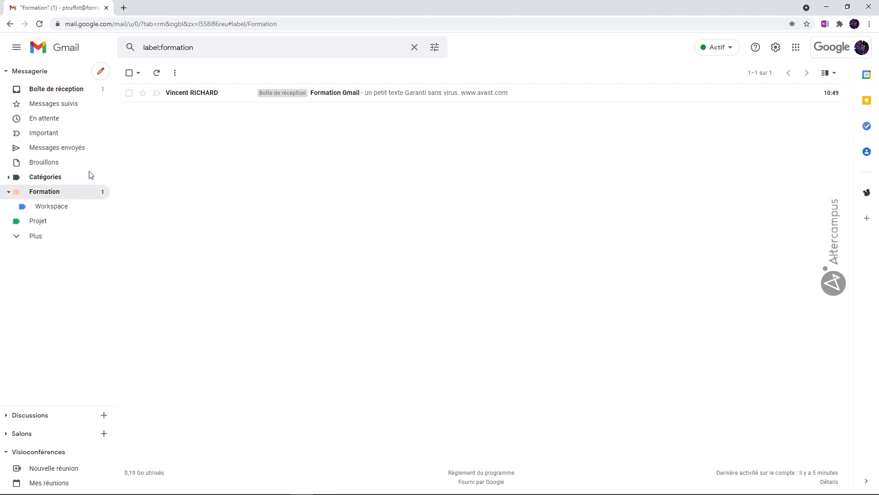
left_click(82, 93)
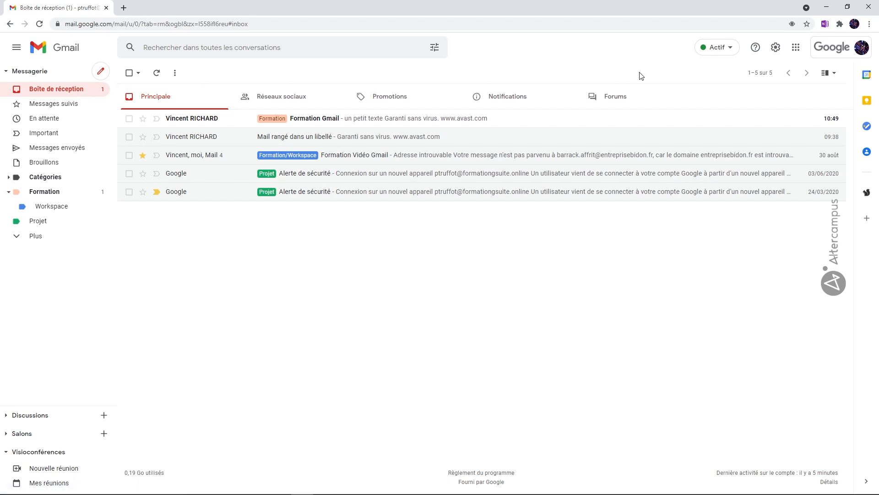
Step: Open the "Formation" filter's criteria for editing from the full settings, and close them without changing anything
left_click(775, 47)
left_click(774, 94)
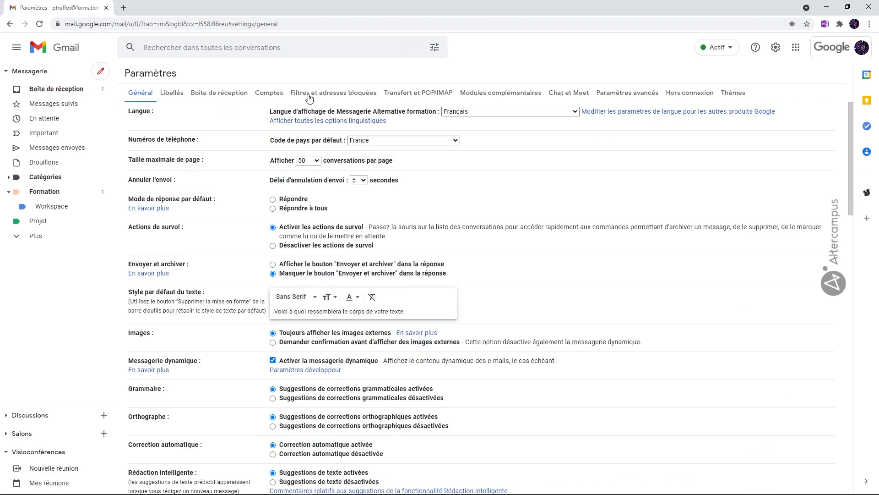
left_click(337, 92)
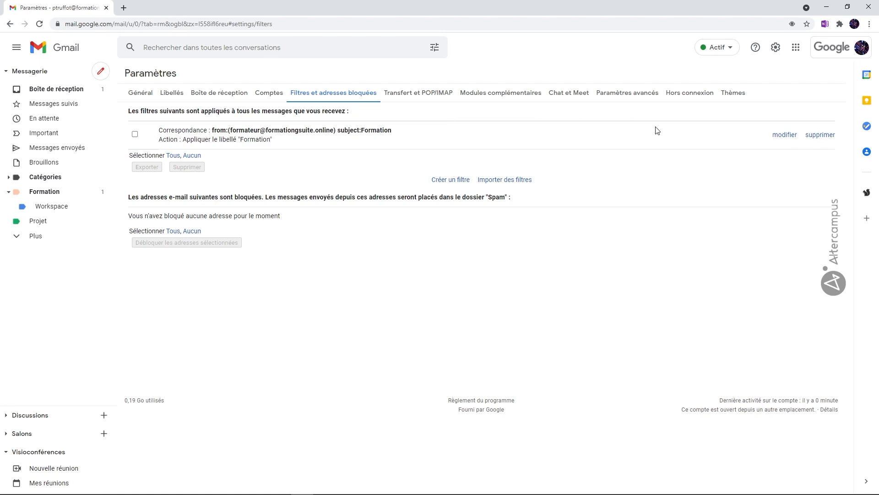
left_click(785, 136)
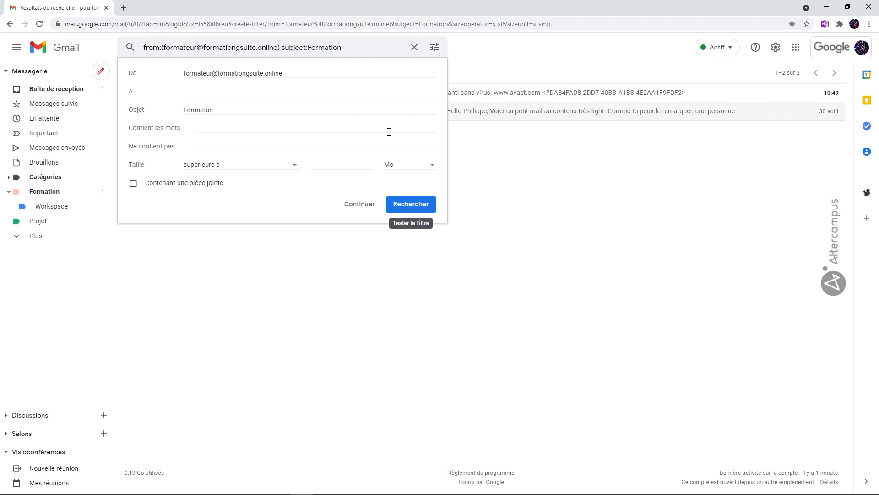
left_click(415, 48)
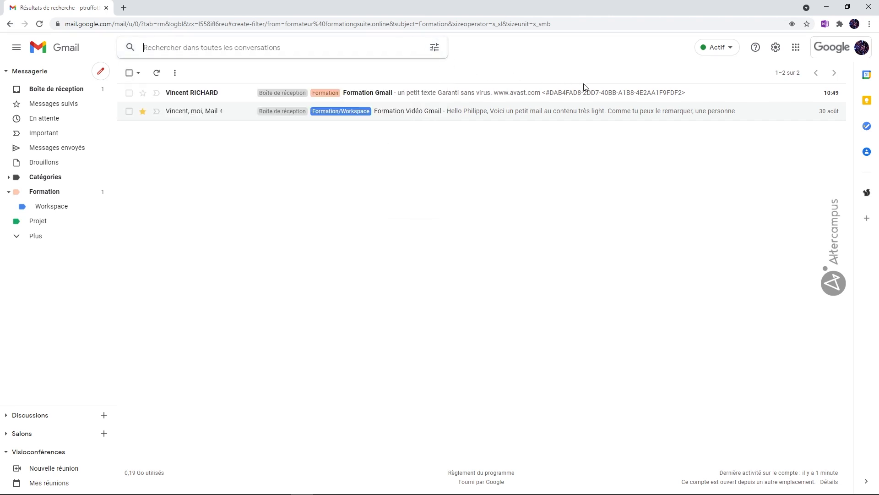
Step: Delete the "Formation" filter in the full settings, confirm the deletion, and return to the inbox
left_click(775, 48)
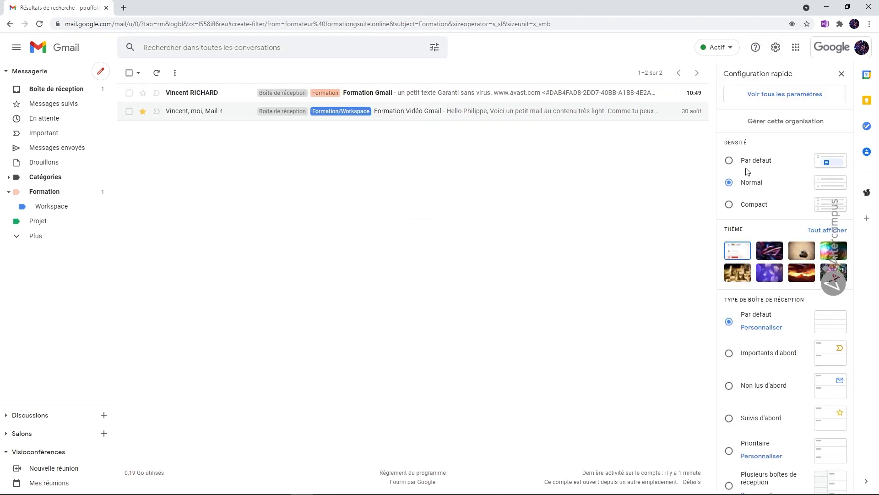
left_click_drag(747, 93, 801, 94)
left_click(801, 94)
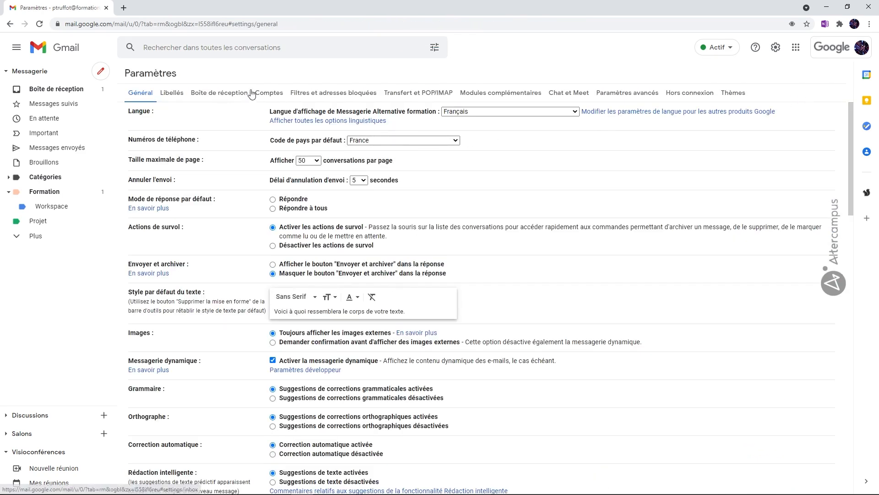
left_click(317, 92)
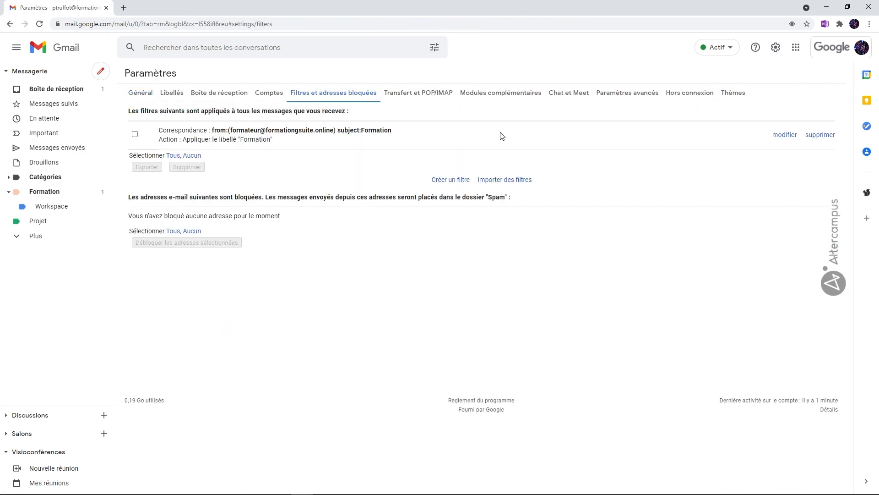
left_click(135, 135)
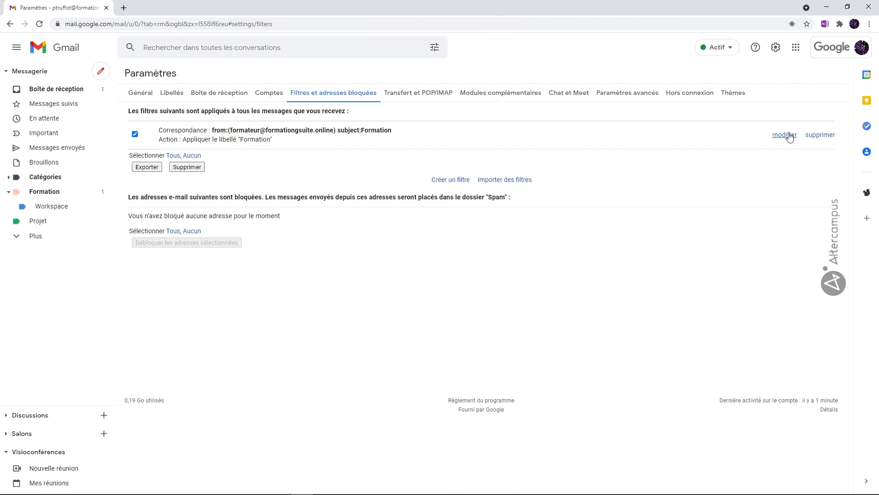
left_click(819, 135)
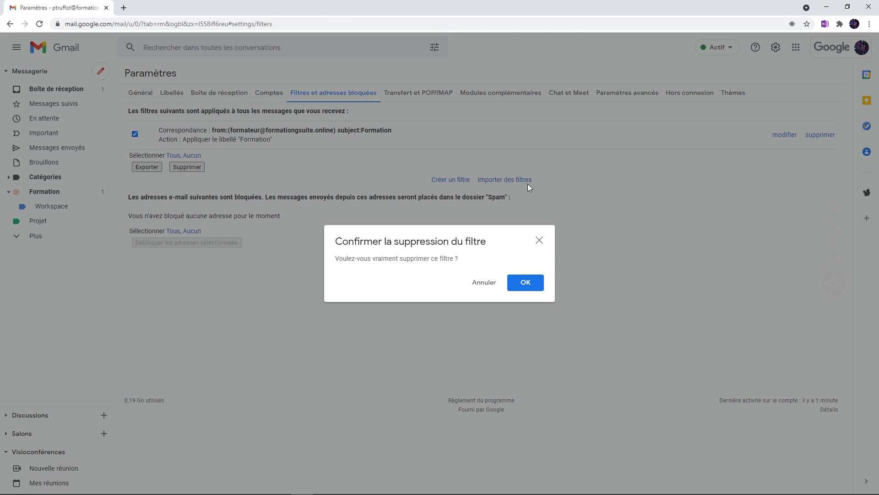
left_click(529, 288)
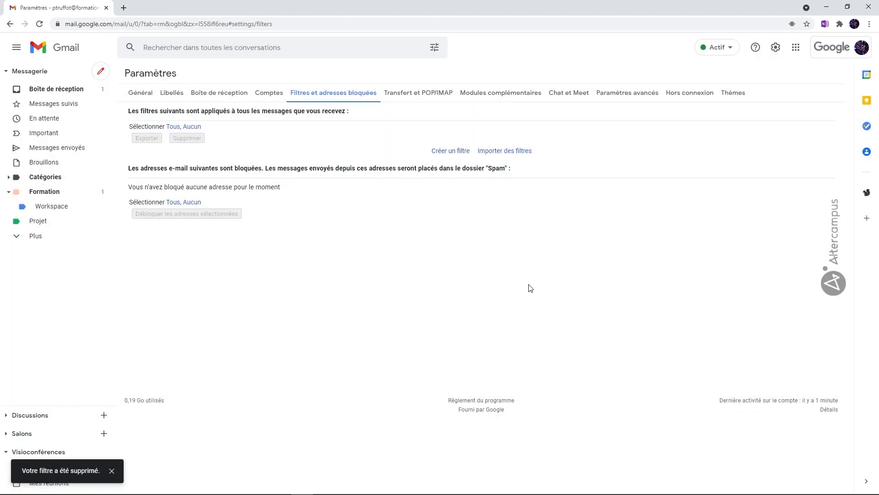
left_click(90, 91)
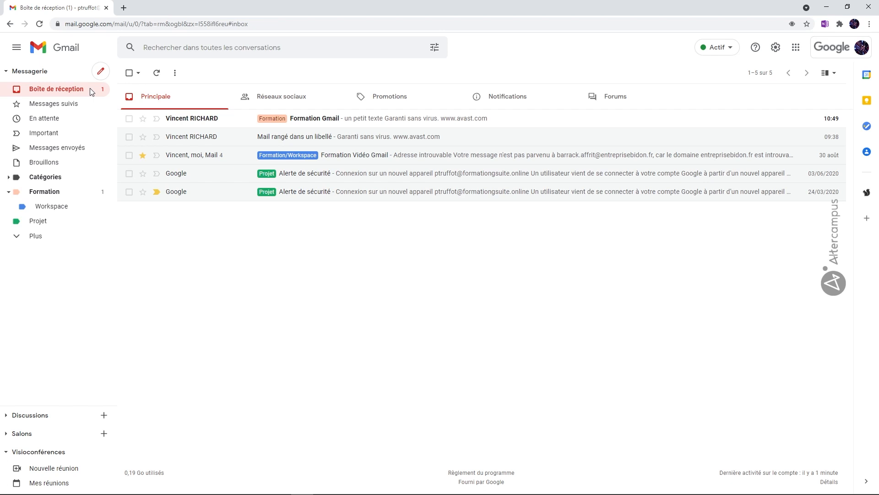